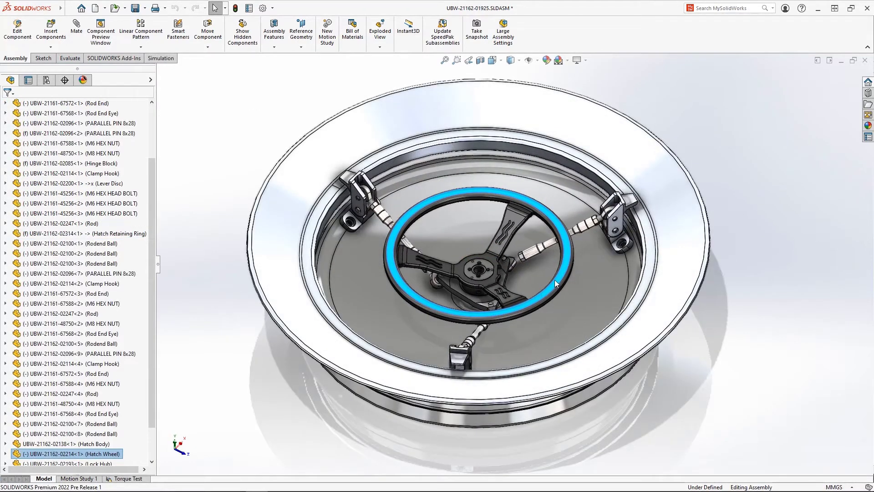
Step: Turn the Hatch Wheel to drive the clamp hooks
mouse_move(555, 280)
mouse_down()
mouse_move(560, 263)
mouse_move(557, 299)
mouse_up()
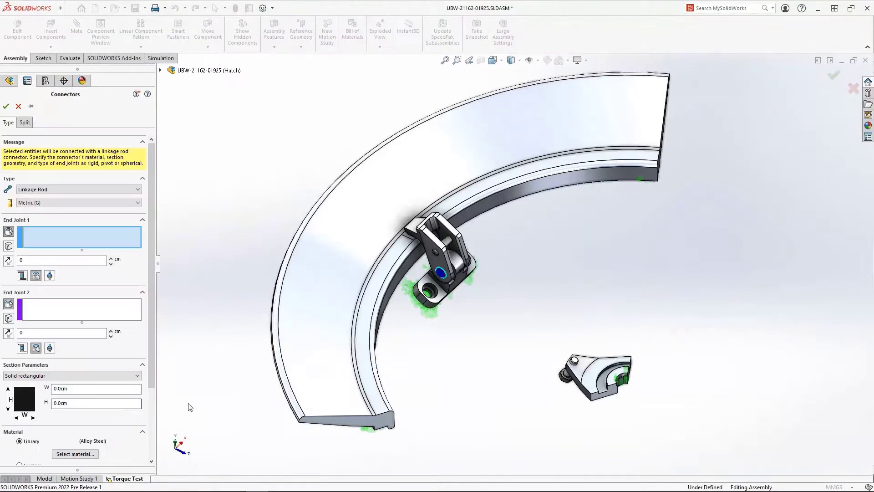
Step: Join the bracket pin face and hinge bracket face with spherical rod end joints
click(561, 368)
click(50, 275)
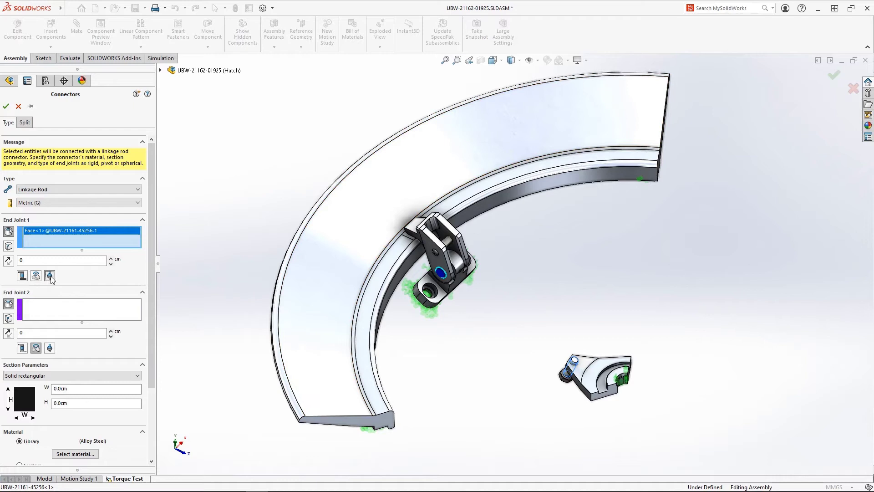
click(45, 309)
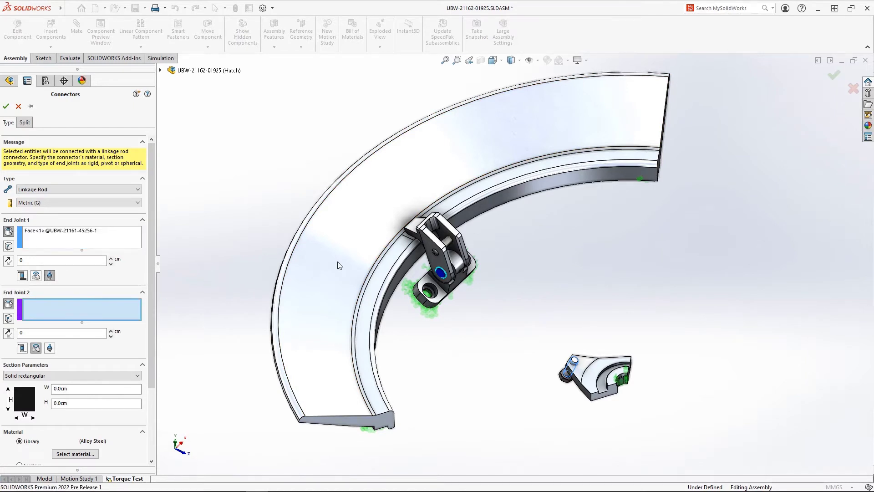
click(447, 240)
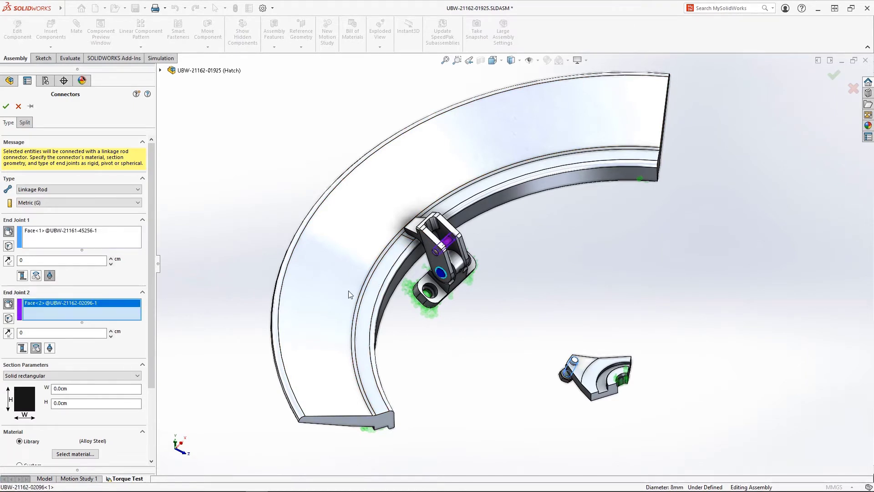
click(49, 349)
Step: Give the linkage rod a solid circular section with a 1.0 cm radius
click(56, 376)
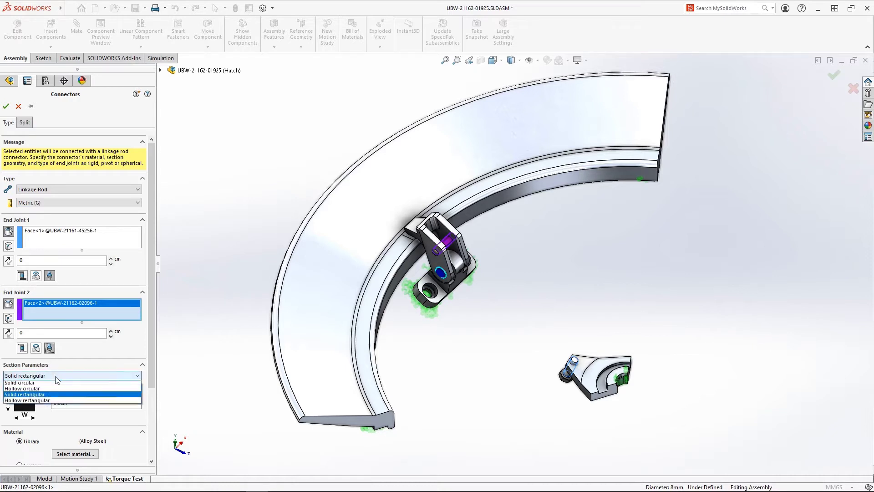
click(55, 384)
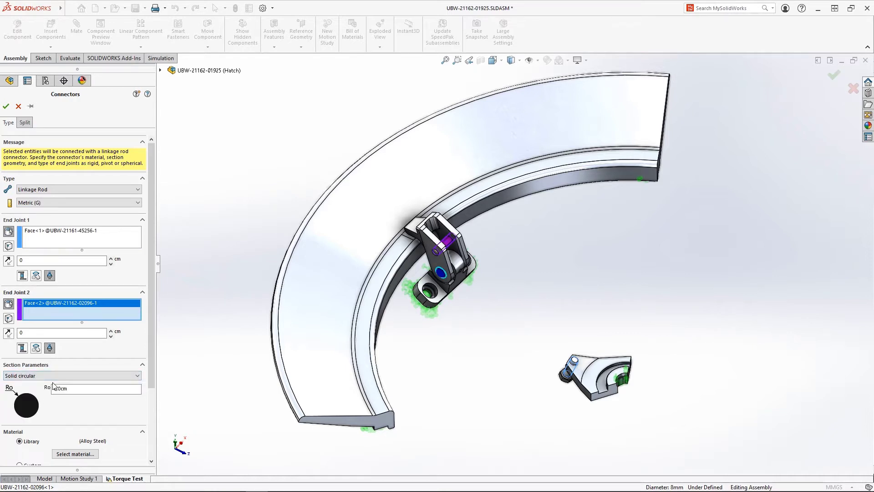
click(70, 388)
text(1.0cm)
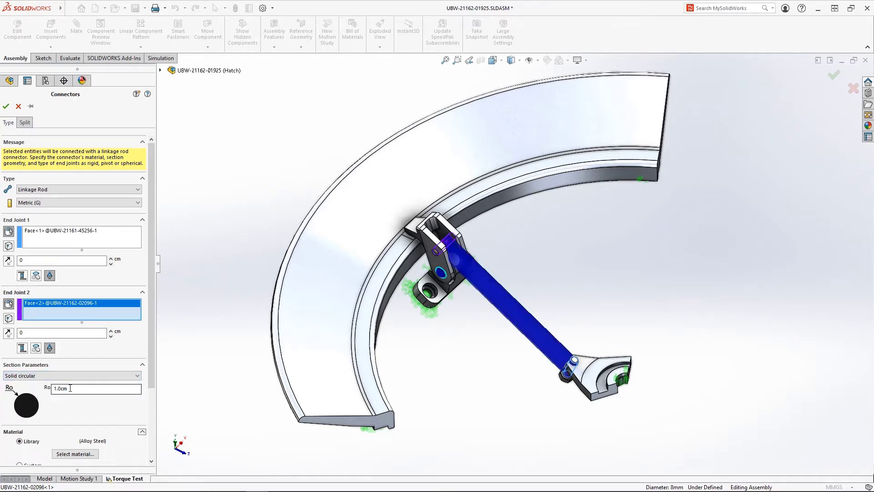
Step: Confirm the linkage rod, then mesh the study with 15 mm elements and 2 mm minimum size
click(6, 107)
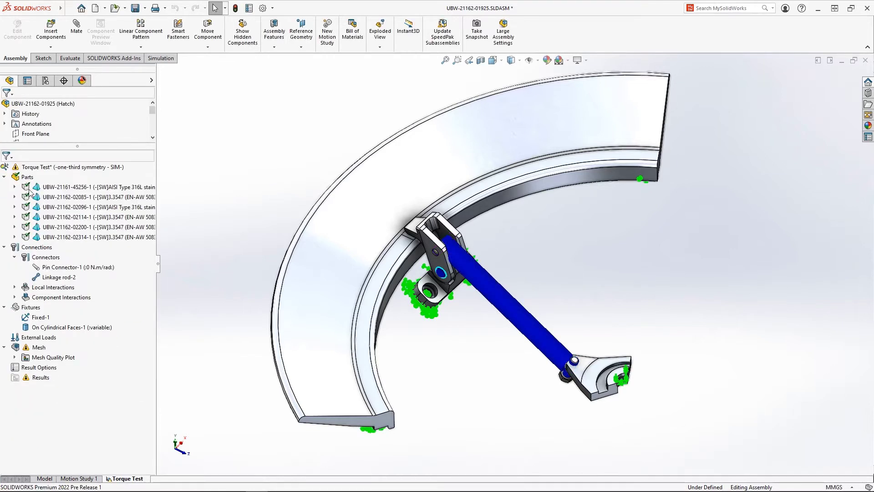
right_click(54, 347)
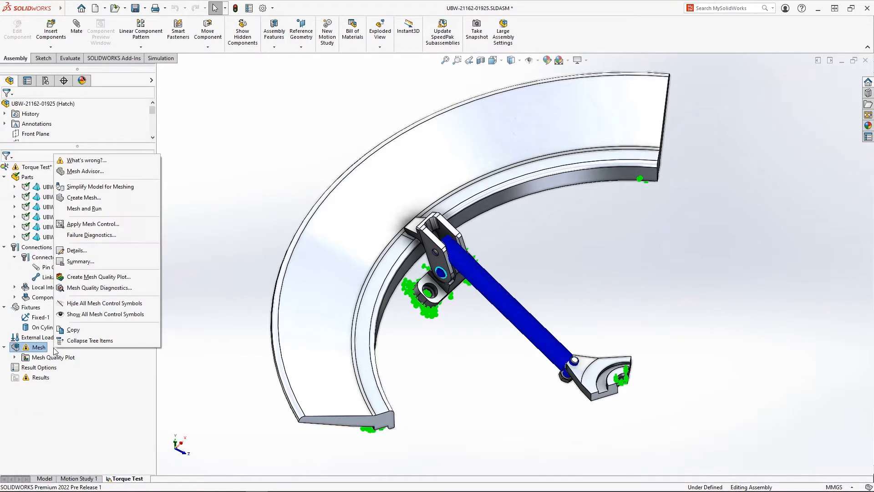
click(104, 200)
click(6, 201)
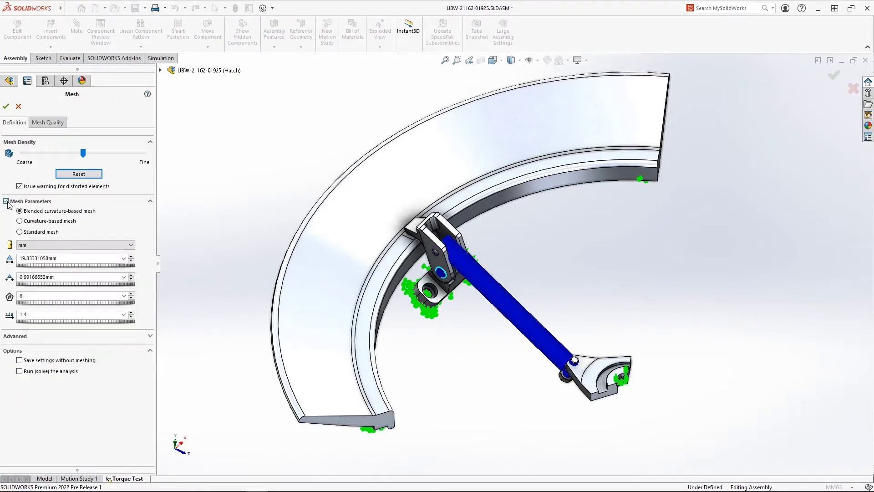
double_click(68, 258)
text(15)
double_click(75, 277)
text(2.0mm)
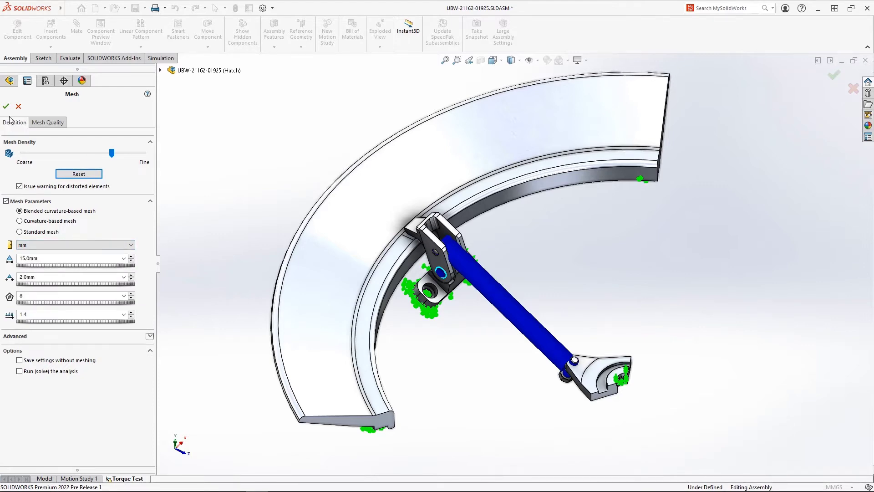
click(6, 106)
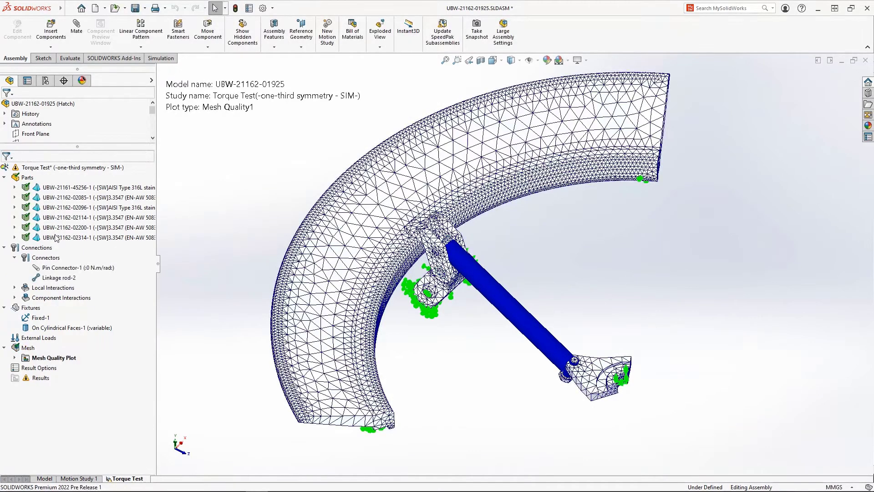
Step: Add a 20 mm mesh control on the hatch retaining ring
right_click(56, 237)
click(97, 330)
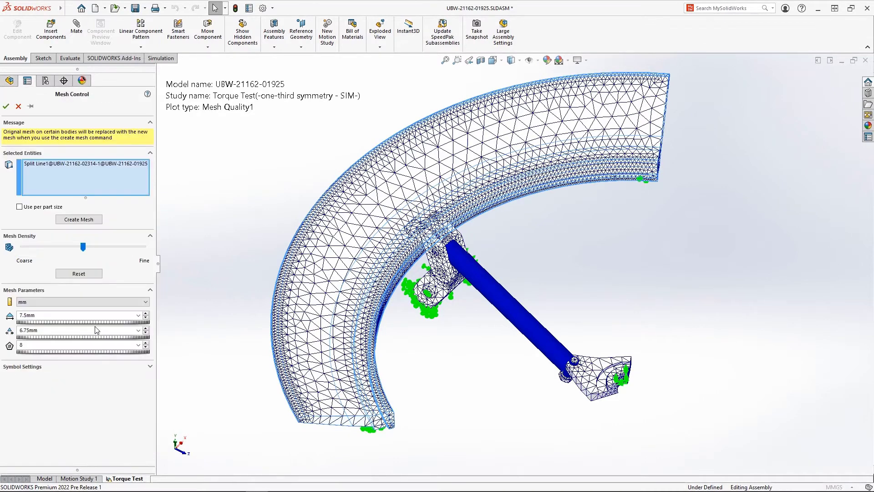
key(Return)
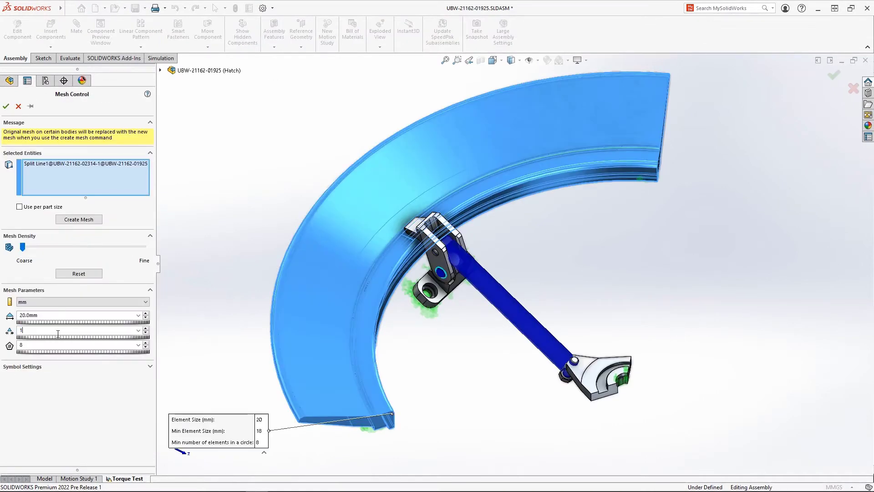
click(7, 107)
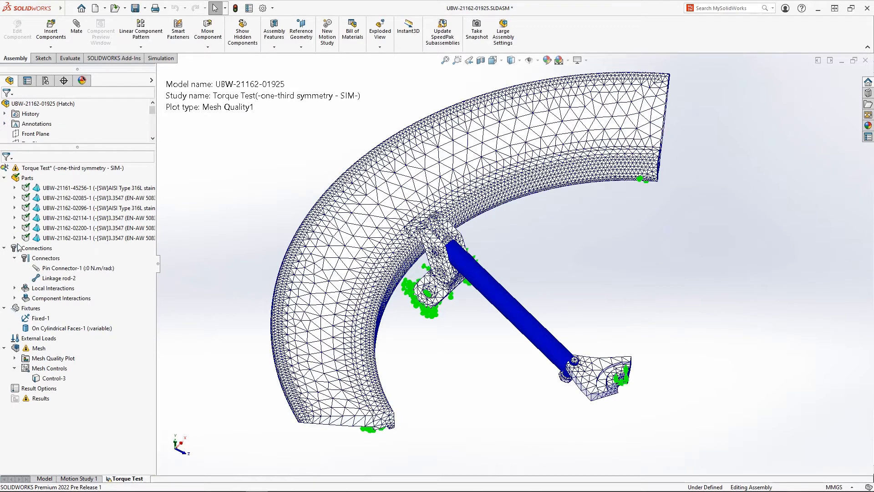
Step: Add a 1.5 mm mesh control on the ring contact faces
right_click(40, 348)
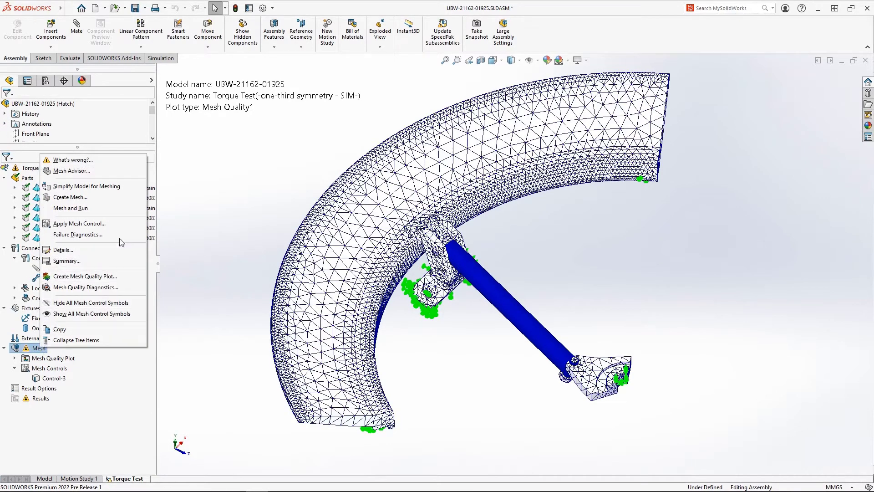
click(130, 226)
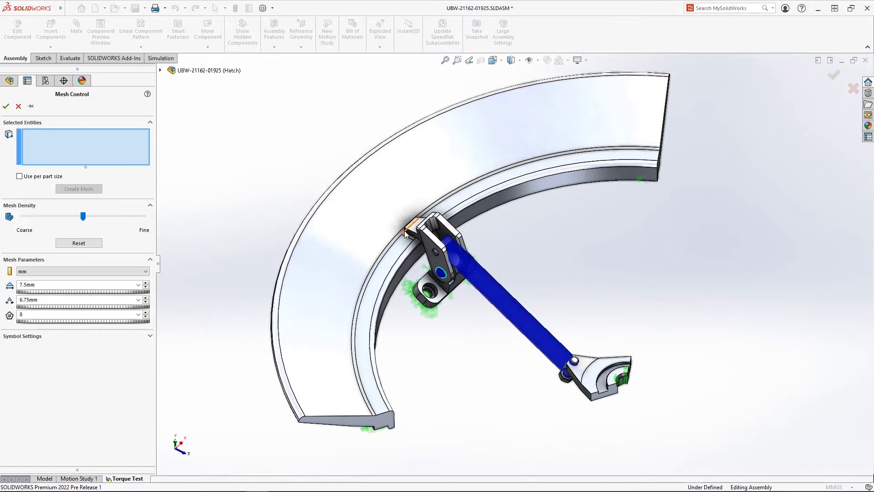
click(407, 235)
double_click(37, 283)
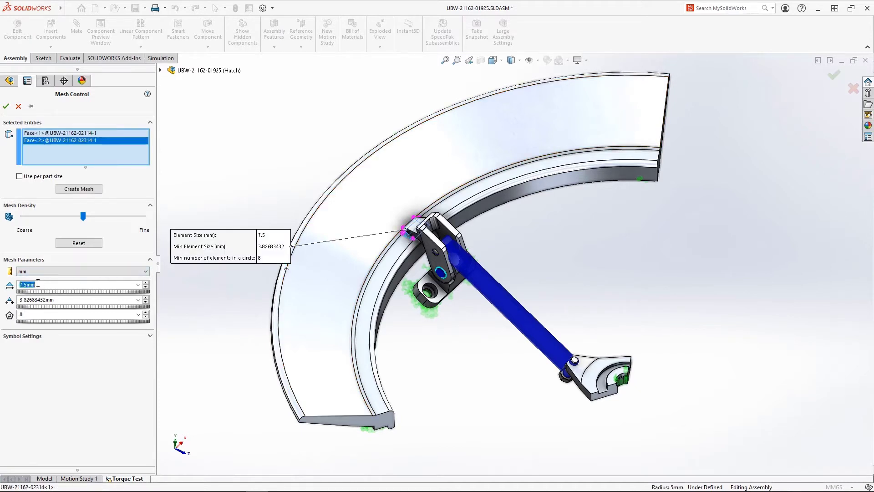
text(1.5)
key(Return)
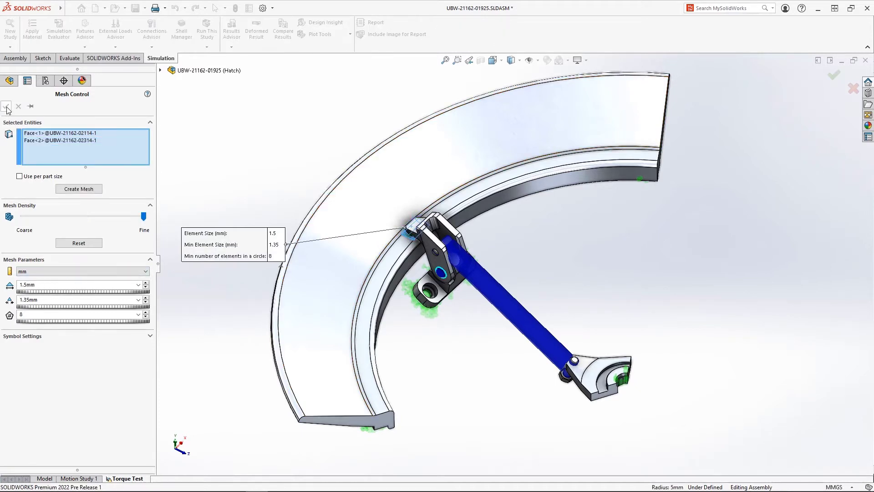
Step: Remesh the study with the new mesh controls
right_click(38, 351)
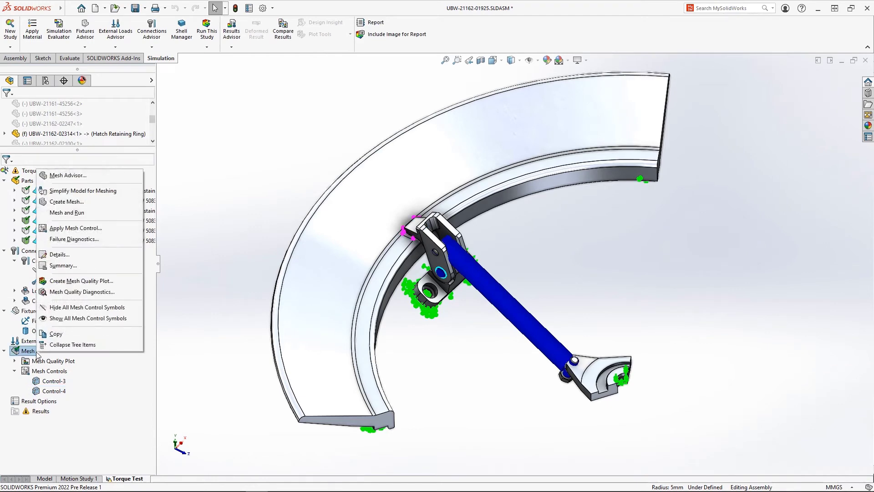
click(87, 203)
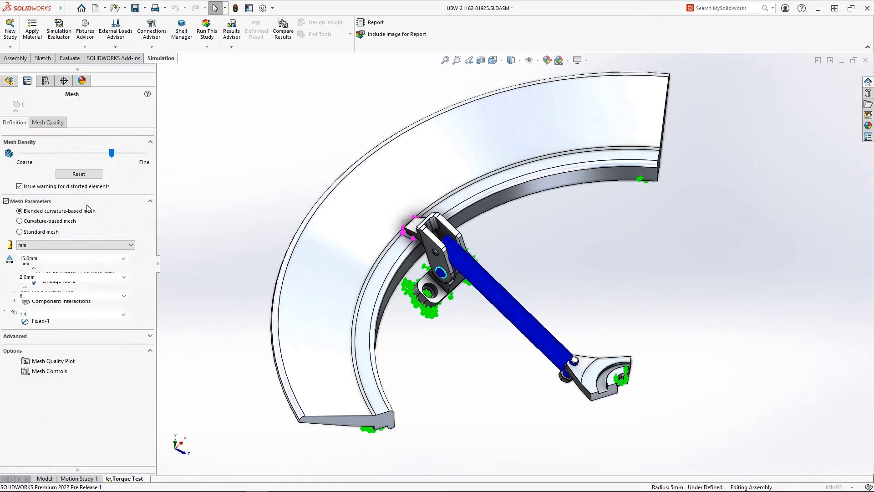
click(7, 107)
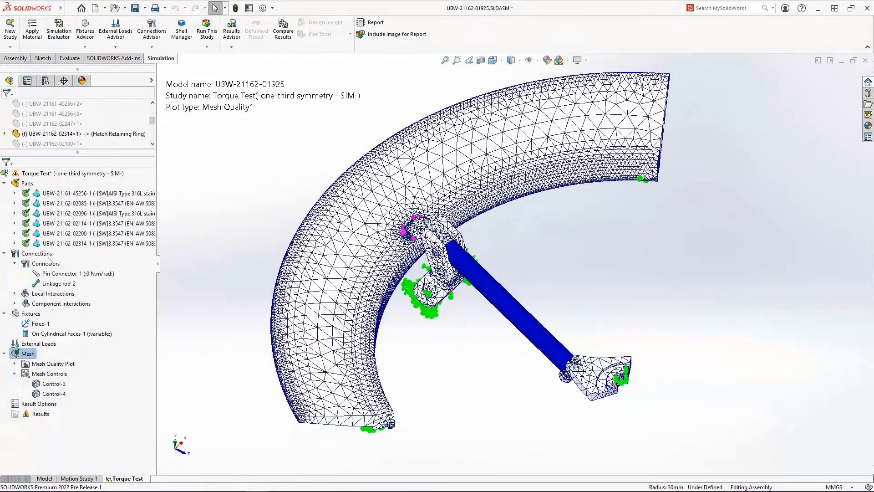
Step: Apply a reversed 5.5 N·m torque about the arc face at the lower link end
right_click(63, 344)
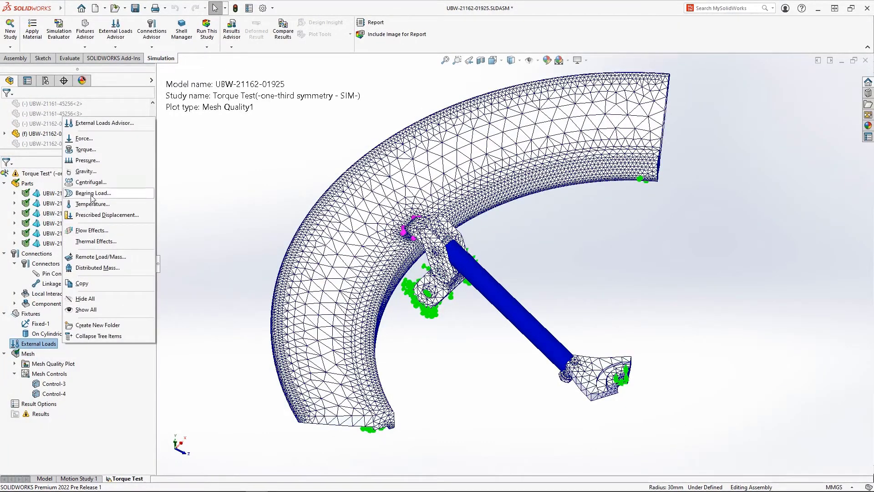
click(86, 149)
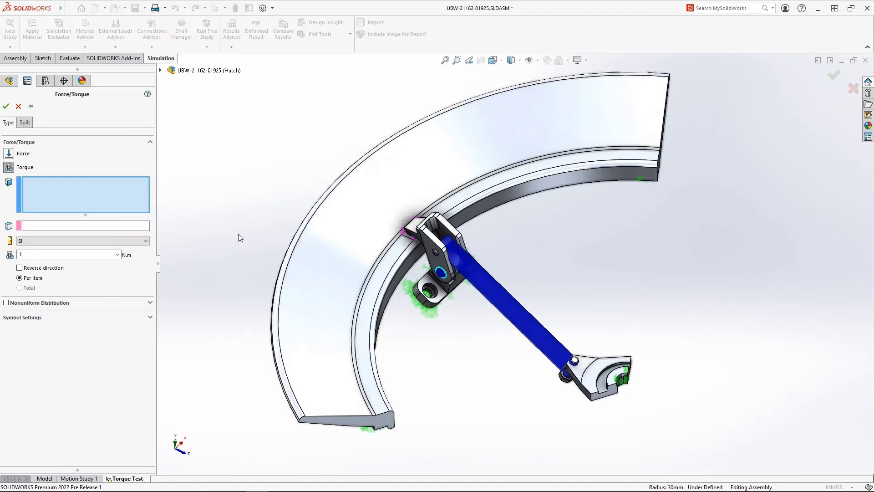
key(ctrl+shift+z)
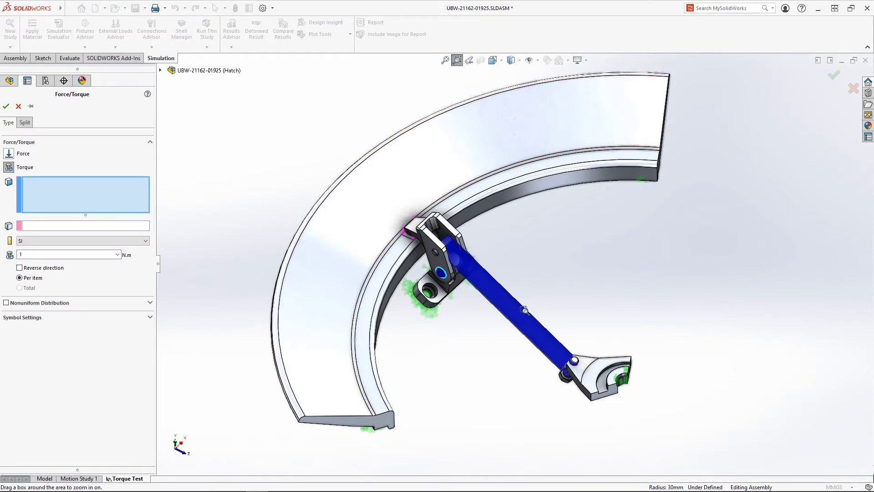
drag(525, 310, 640, 416)
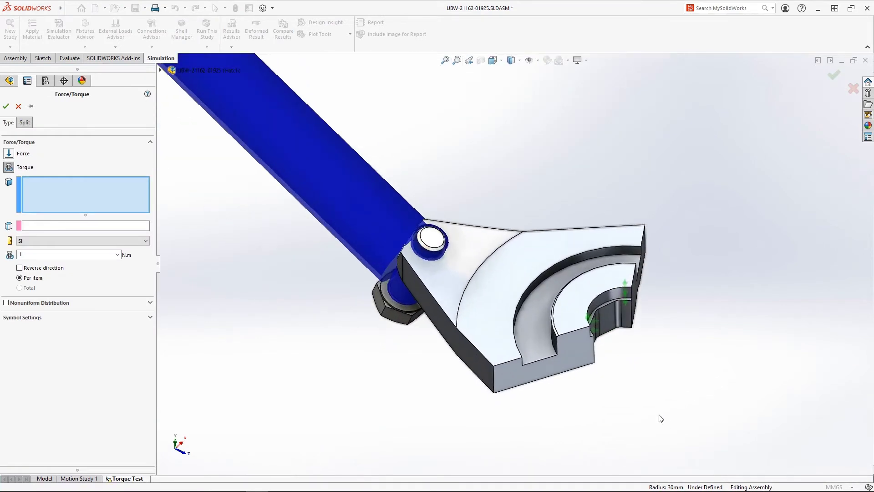
click(528, 291)
click(528, 291)
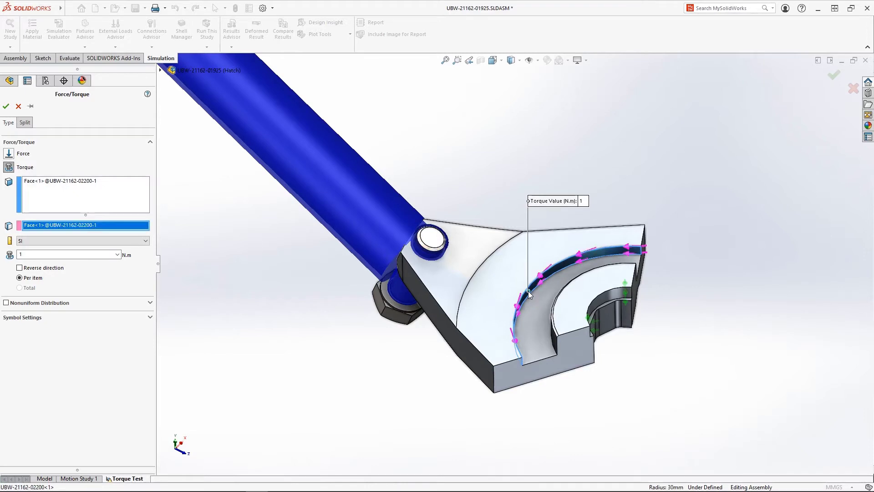
double_click(32, 254)
text(5.5)
click(19, 268)
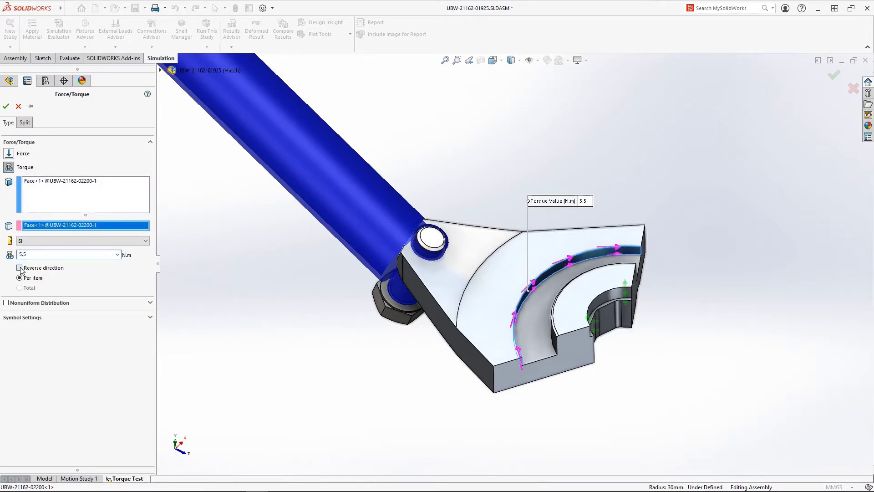
Step: Confirm the torque, run the Torque Test study, and list the connector forces
click(6, 107)
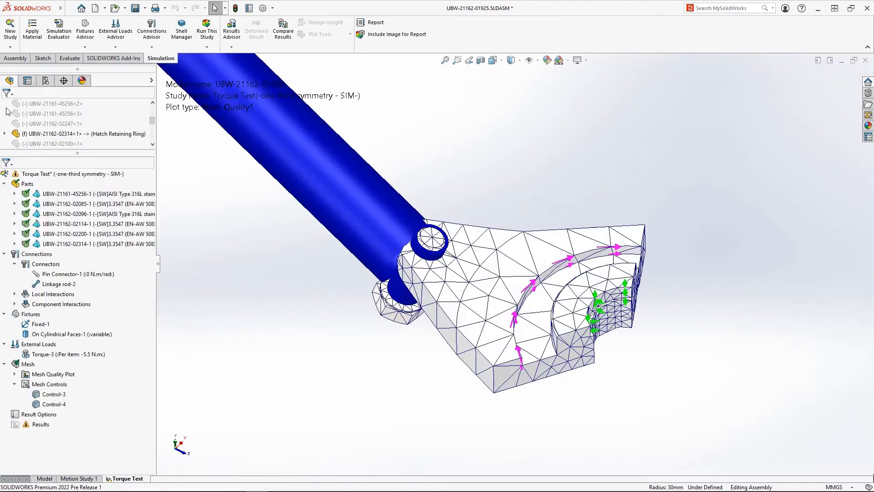
click(470, 61)
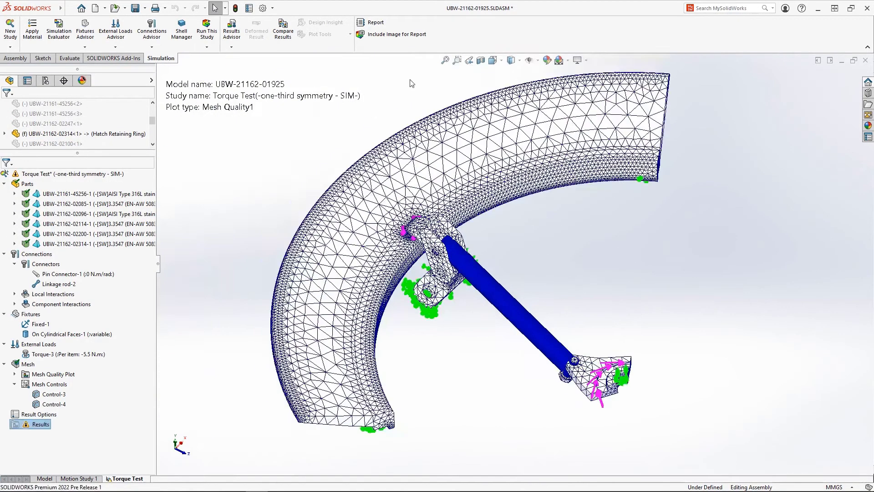
right_click(109, 176)
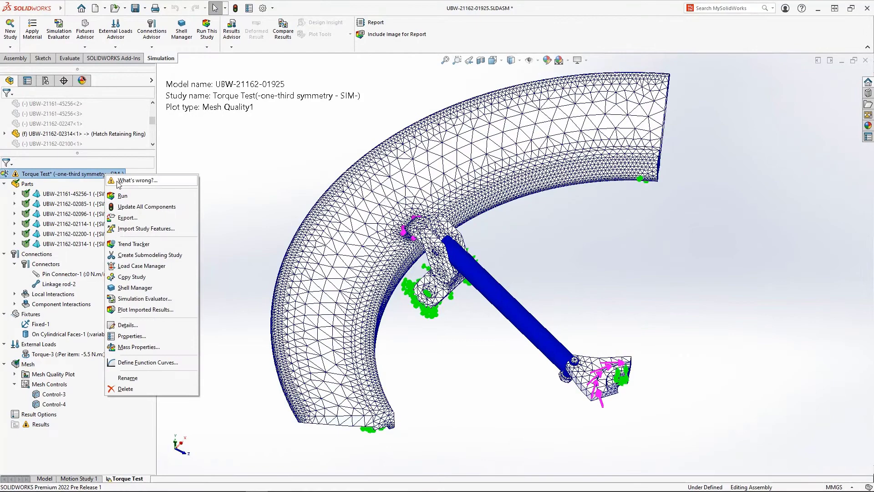
click(151, 196)
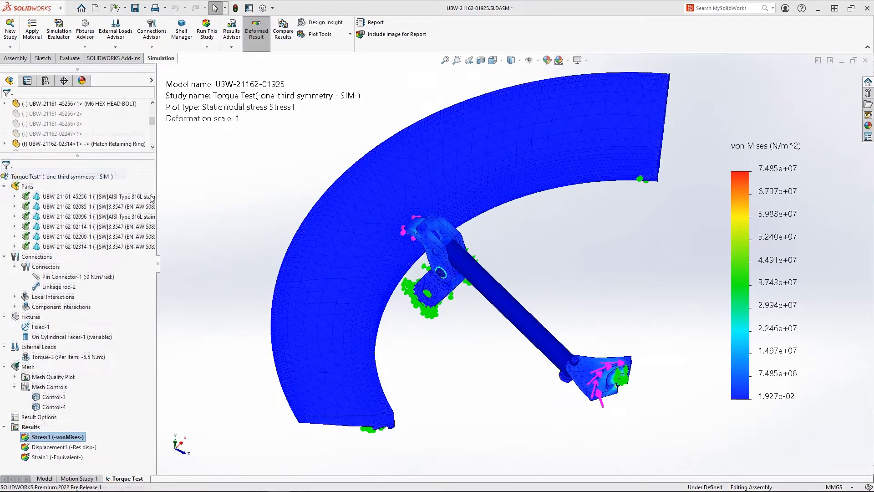
right_click(37, 429)
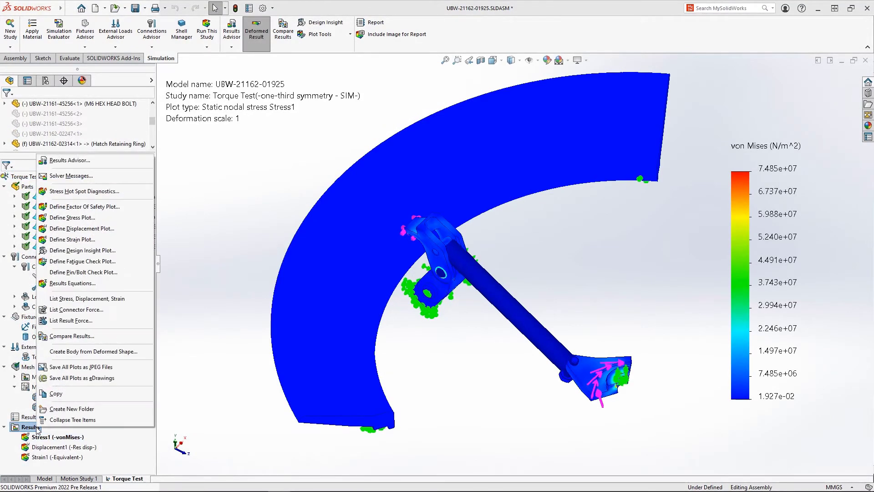
click(92, 313)
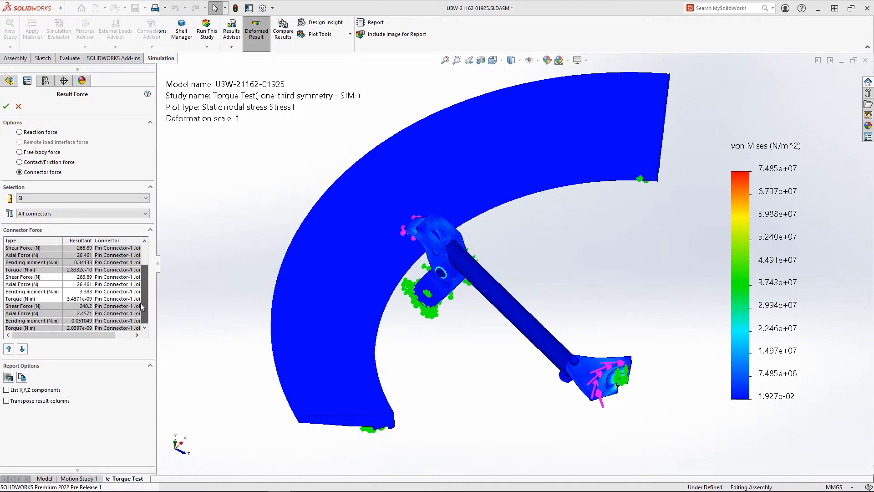
Step: Check Linkage rod-2's -376.27 N axial force, close the table, and zoom onto the clamp hook
drag(144, 278, 140, 305)
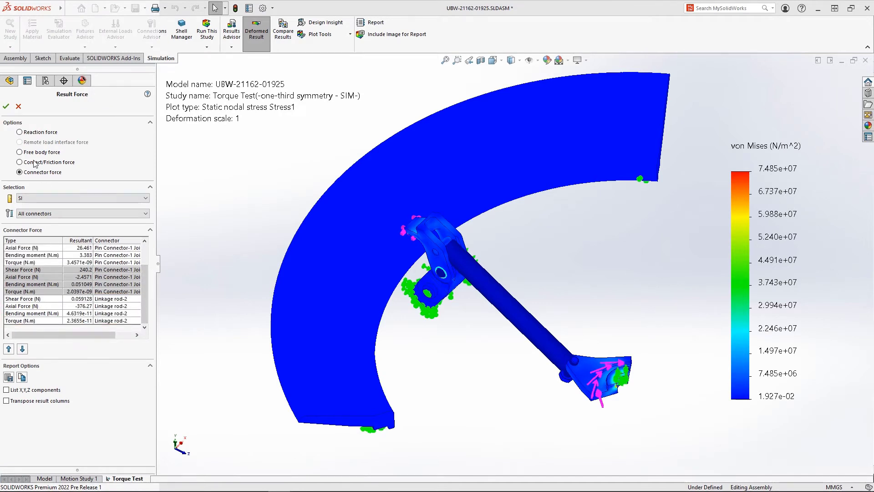
click(6, 107)
key(z)
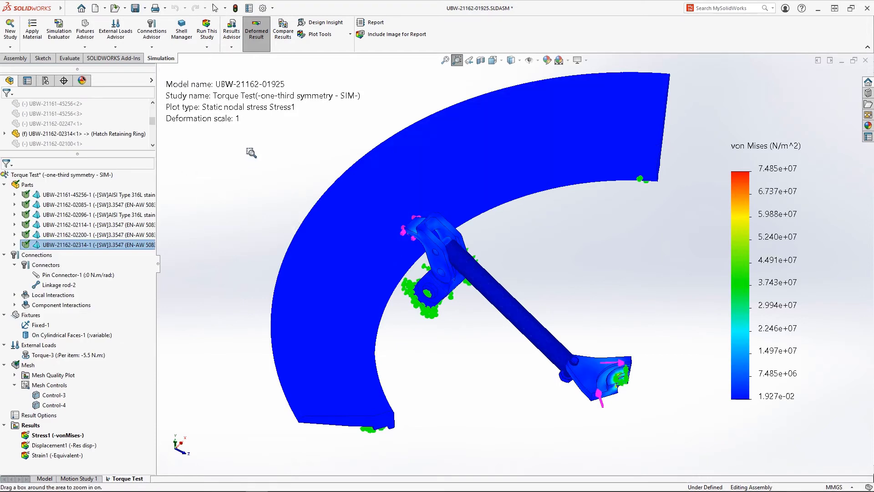
drag(313, 180, 580, 301)
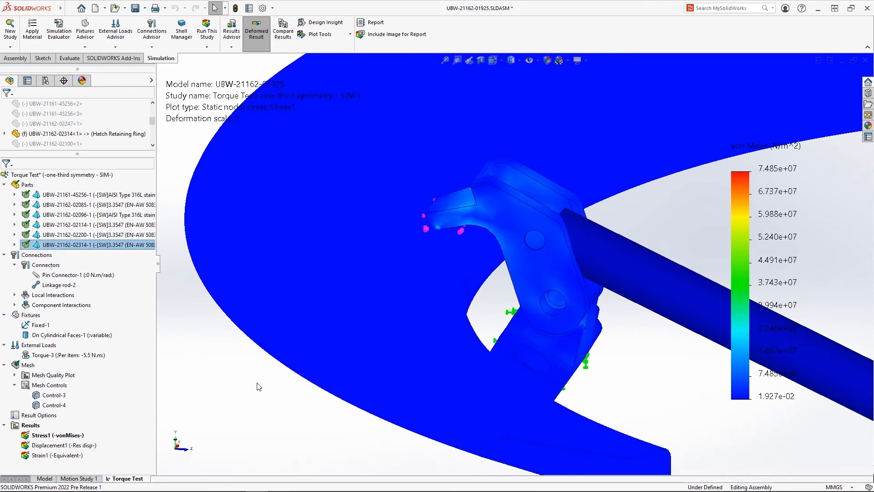
right_click(30, 426)
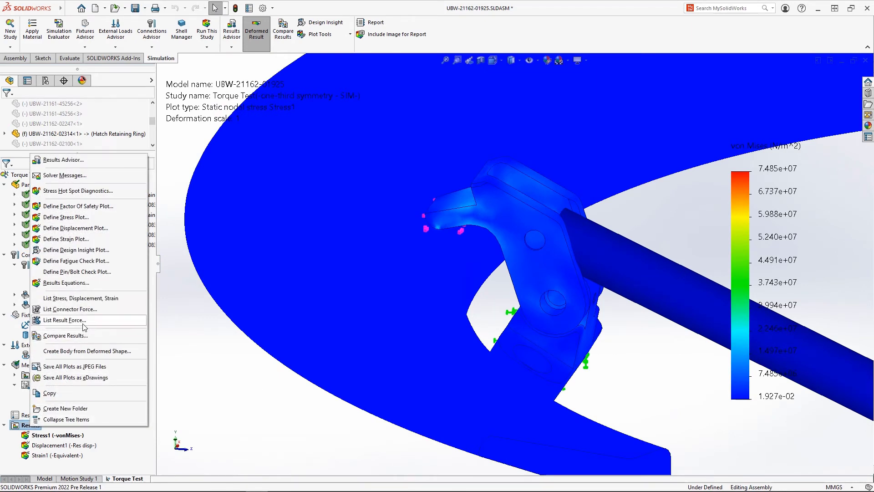
Step: List the contact force on the hook's ring contact face (161 N), then close the panel
click(83, 322)
click(64, 164)
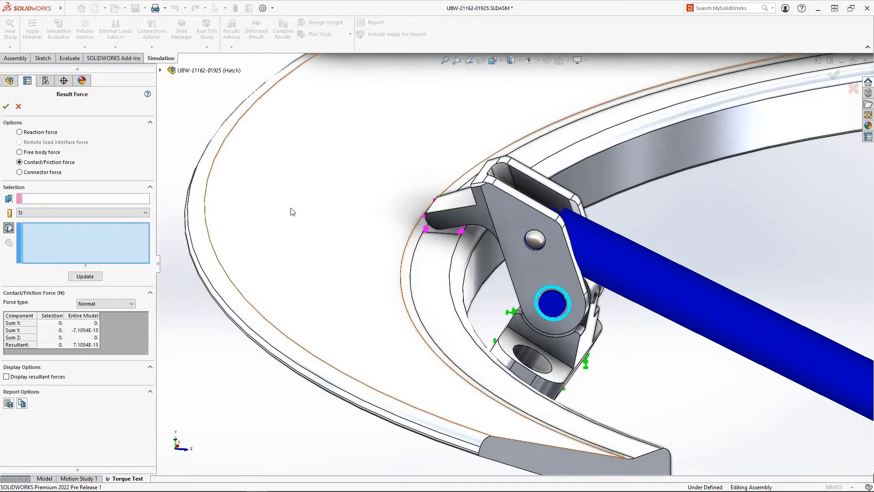
click(452, 230)
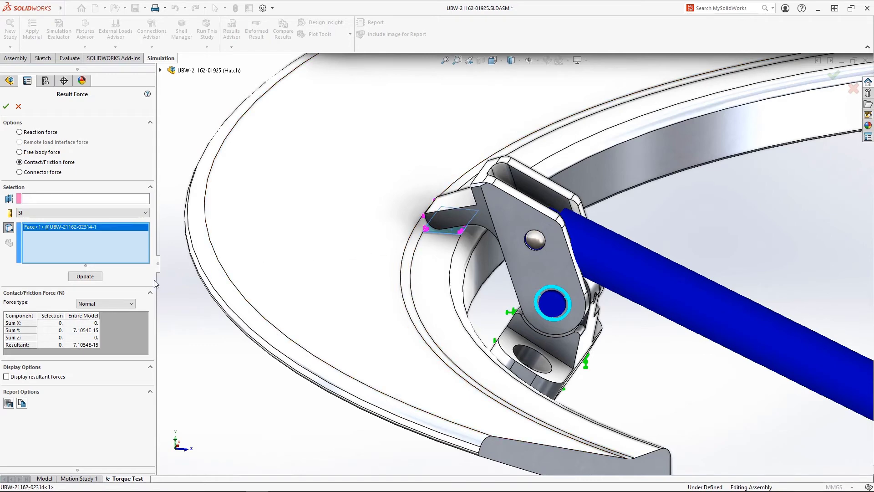
click(93, 280)
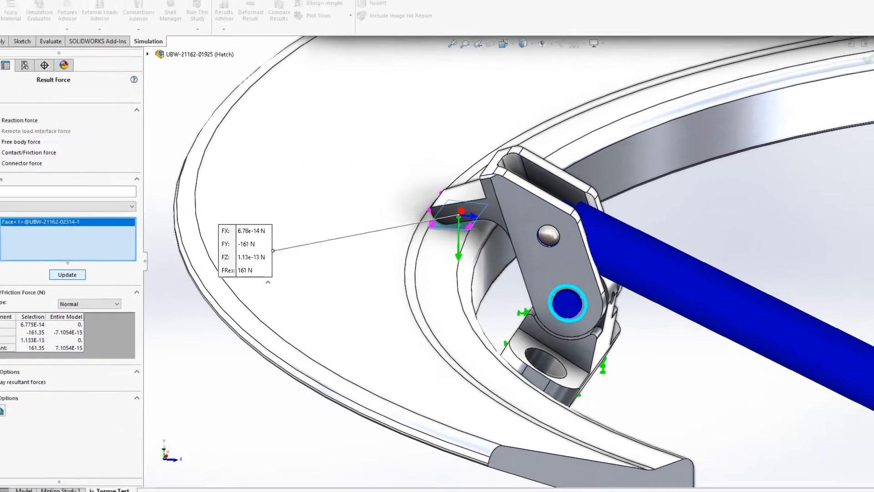
click(1, 99)
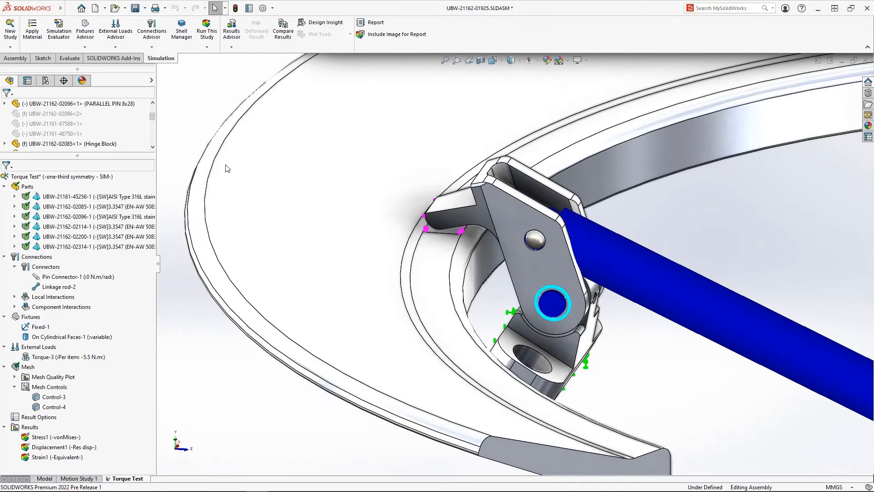
Step: Switch the Clamp Hook to its 35mm configuration and rerun the study
right_click(518, 217)
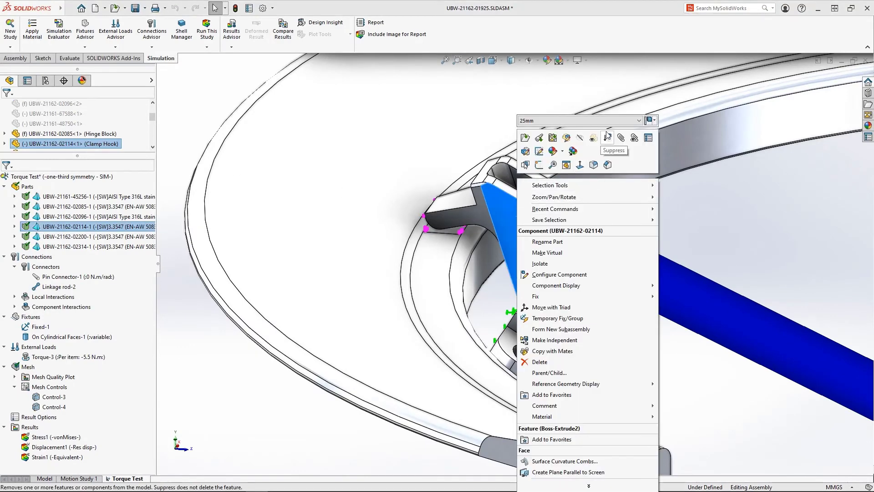
click(613, 120)
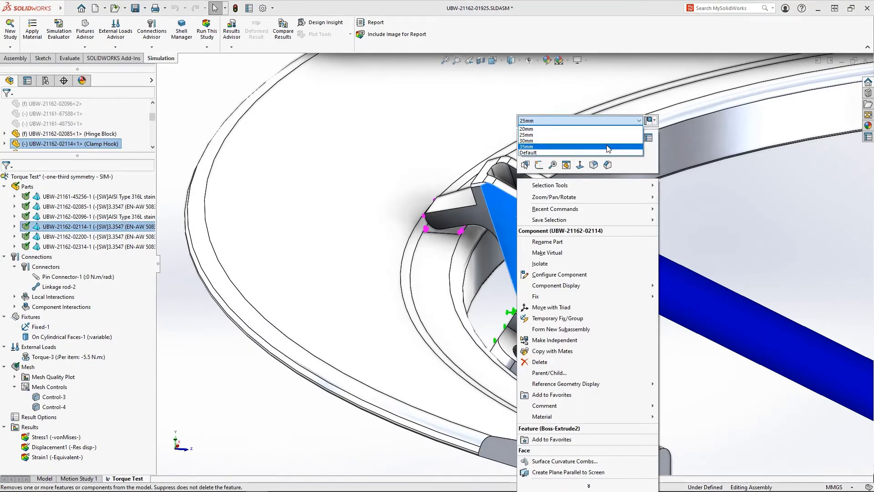
click(641, 131)
click(664, 121)
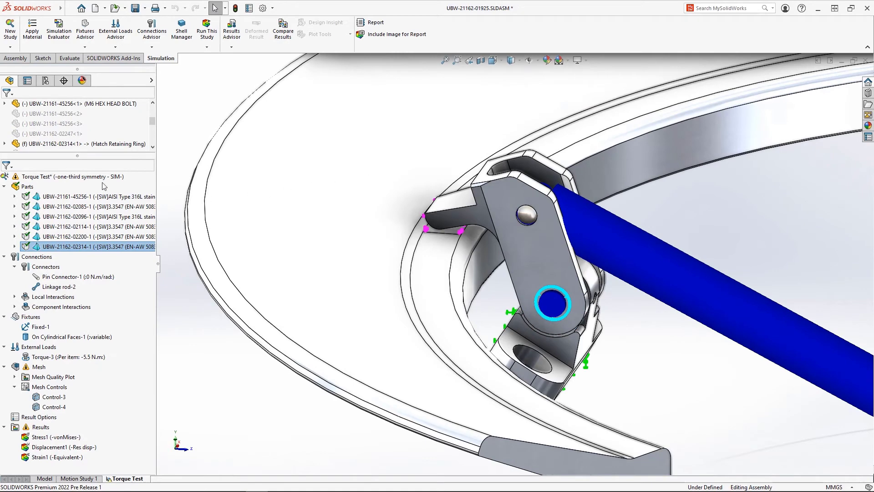
right_click(89, 177)
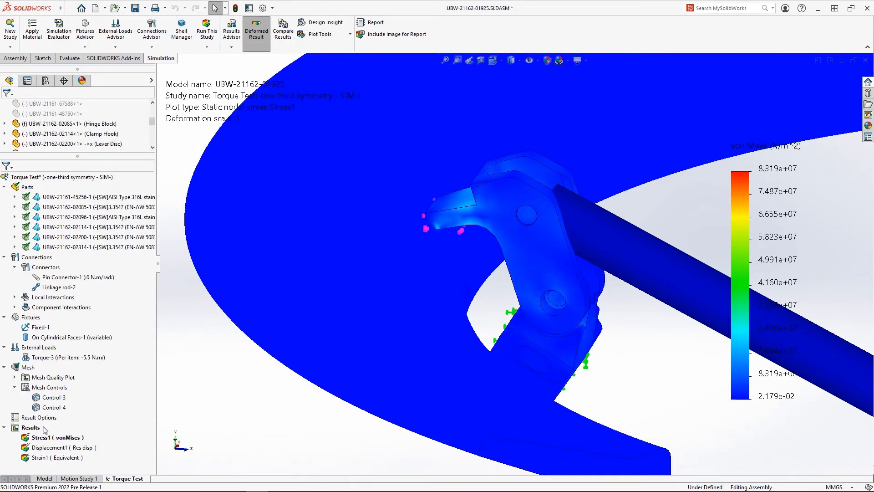
Step: Recalculate the contact force on the same hook face, now 221 N
right_click(44, 430)
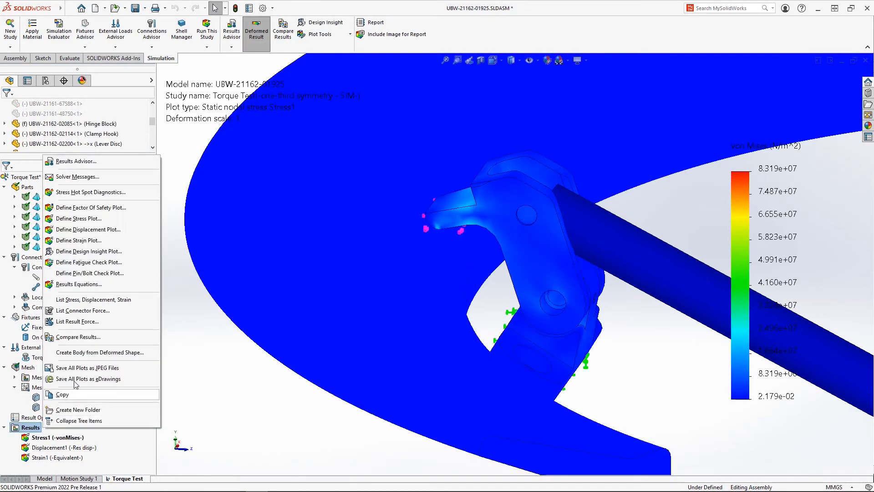
click(94, 322)
click(46, 163)
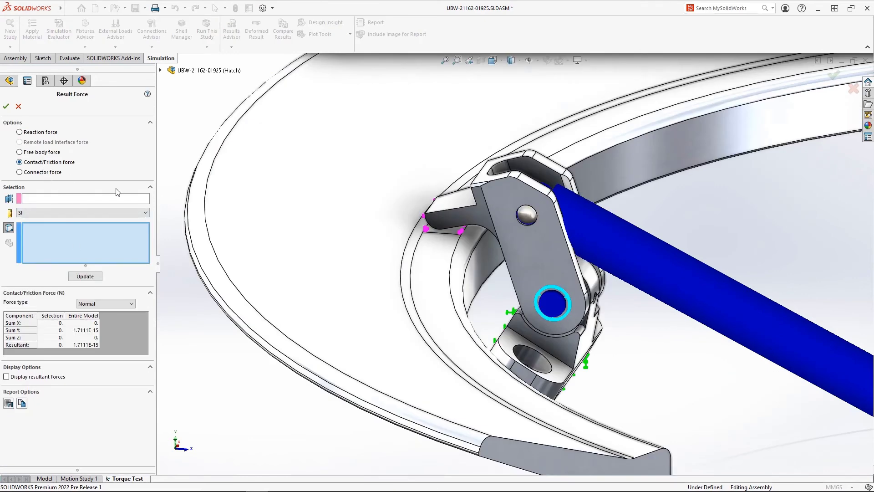
click(455, 230)
click(85, 276)
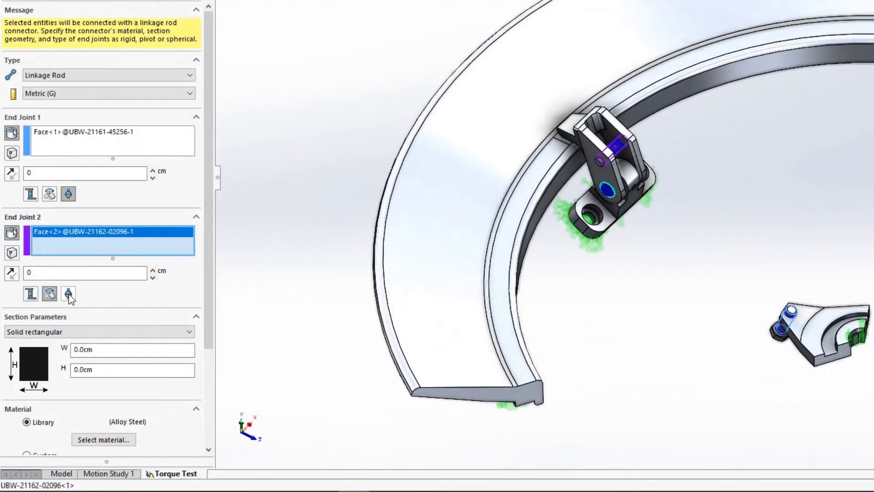
Step: Set the new rod's second end joint to spherical with a solid circular section
click(68, 294)
click(75, 332)
click(73, 345)
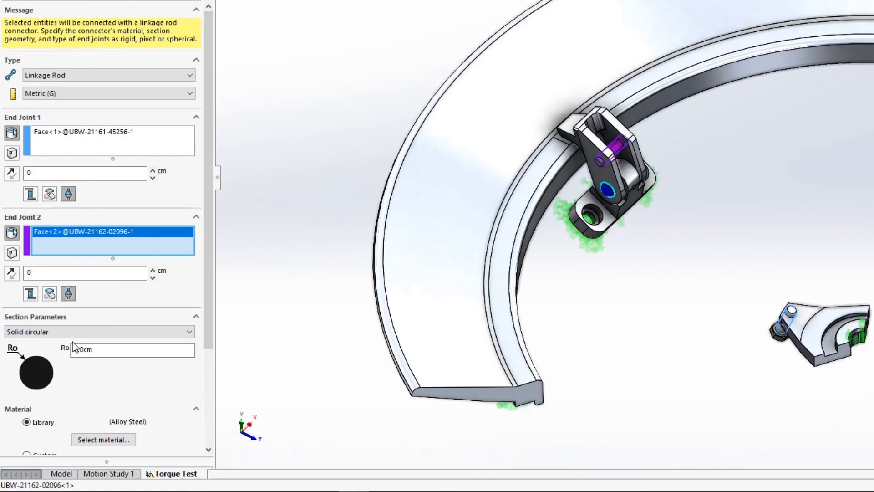